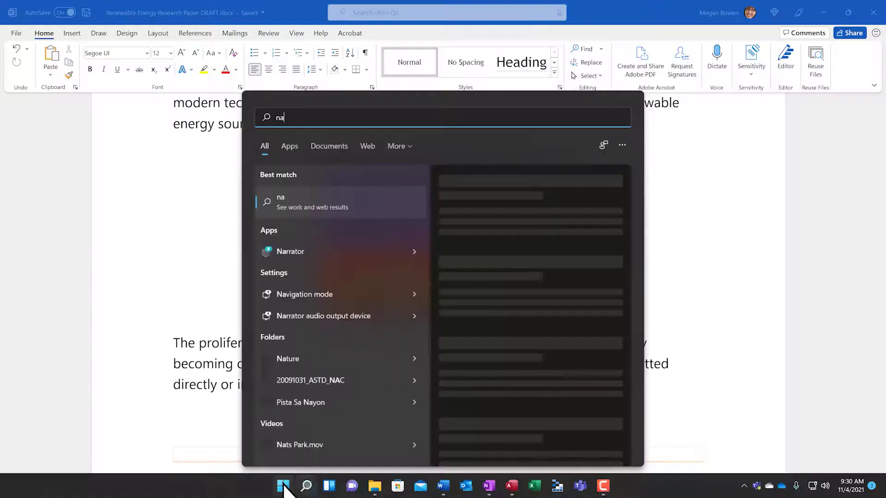
Launch Narrator from a Start menu search for 'narrator'
text(rrator)
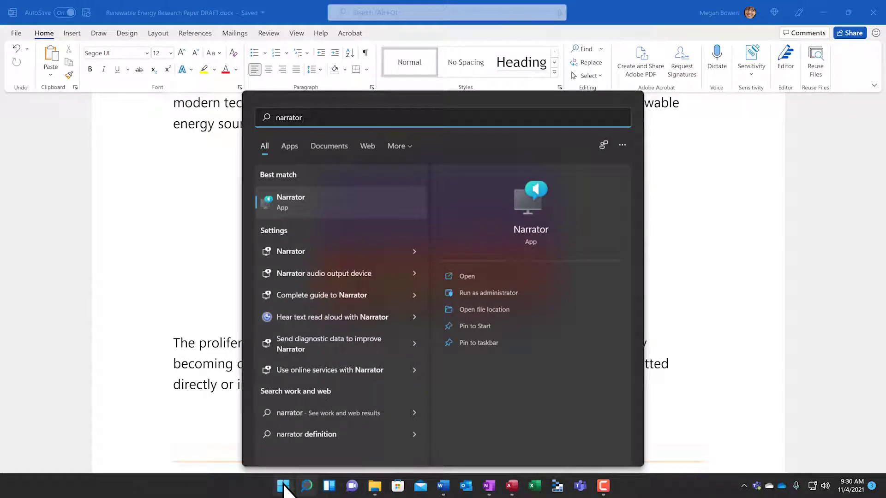
click(299, 206)
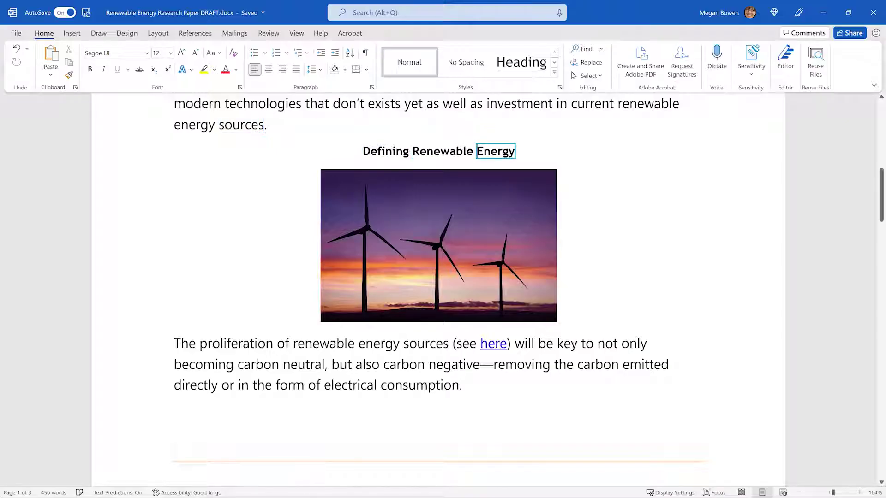
click(438, 245)
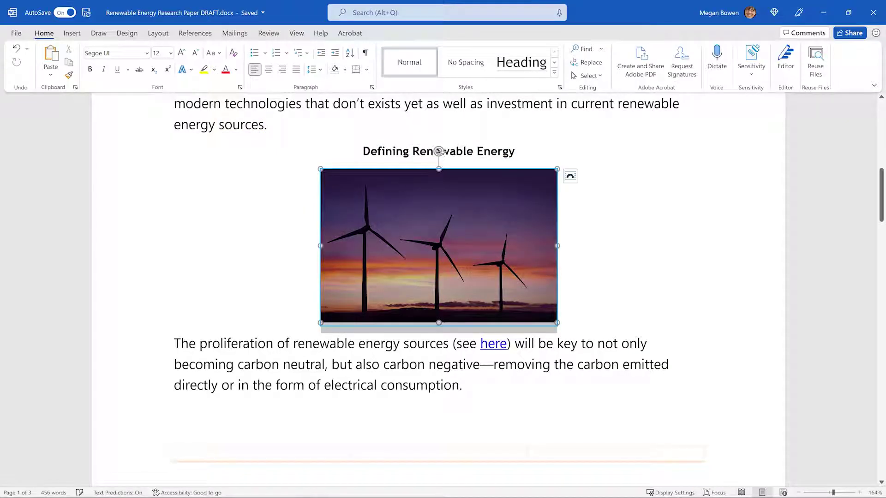
key(Right)
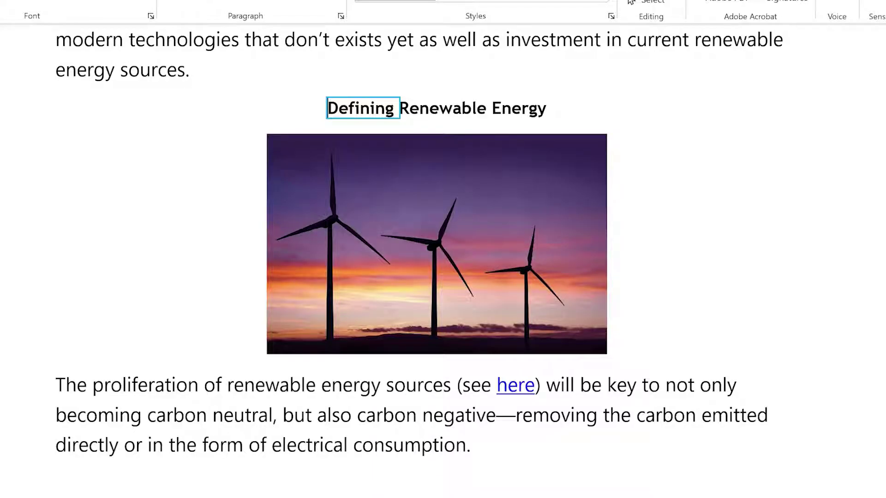
click(436, 244)
click(515, 384)
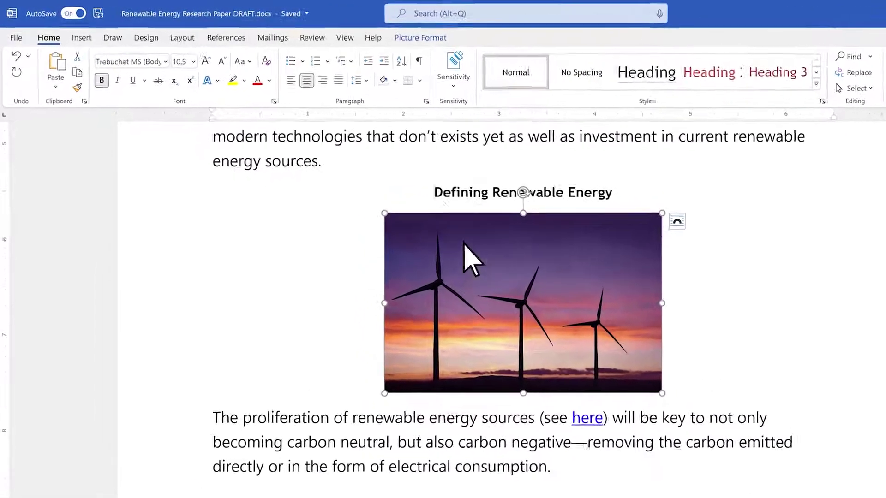
Run Word's accessibility check and give Picture 1 the alt text 'Three wind…'
click(350, 41)
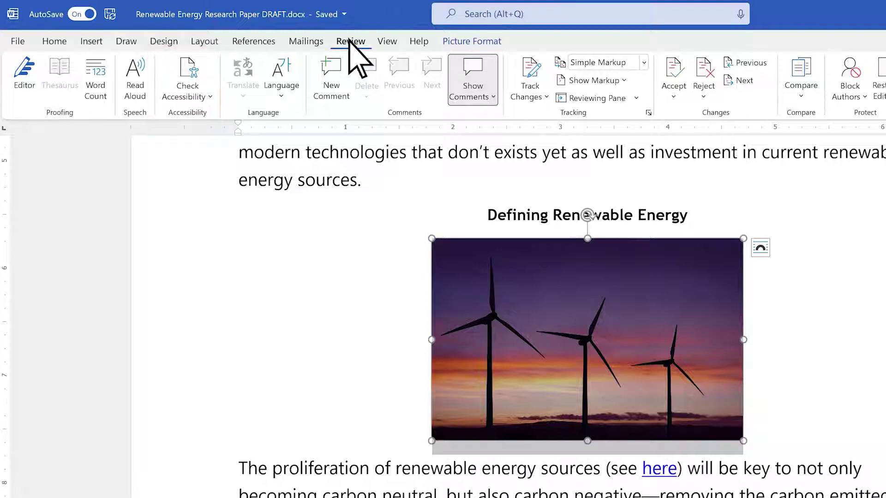
click(192, 76)
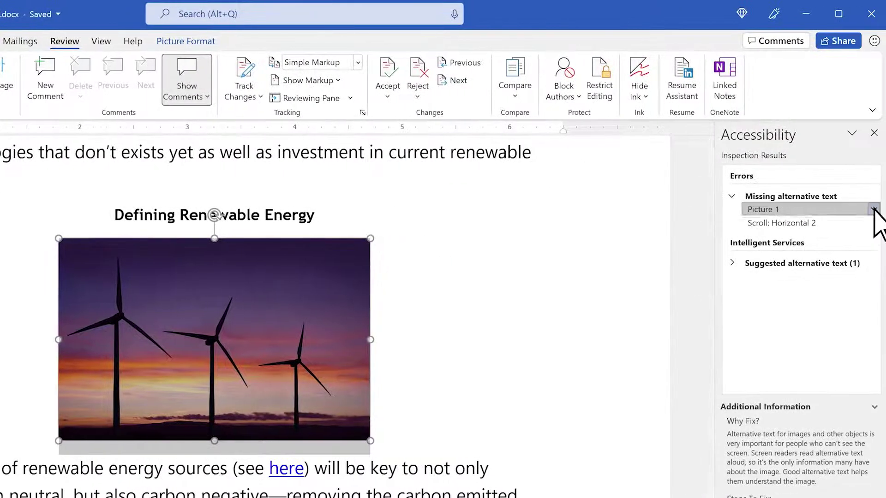
click(874, 209)
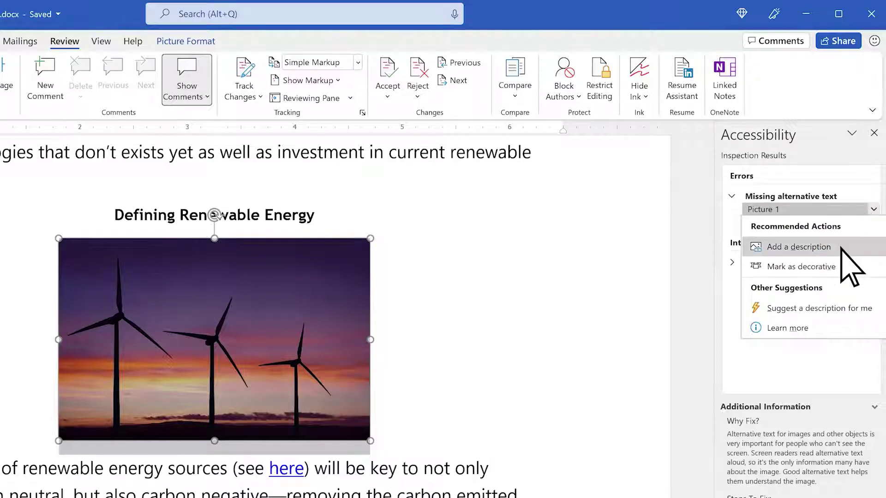
click(759, 247)
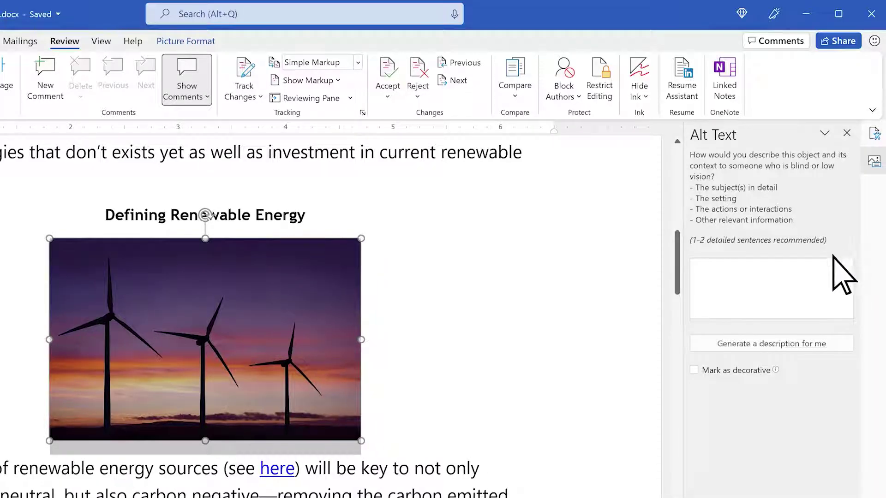
click(799, 290)
text(Three wind turbines pictured at twilight.)
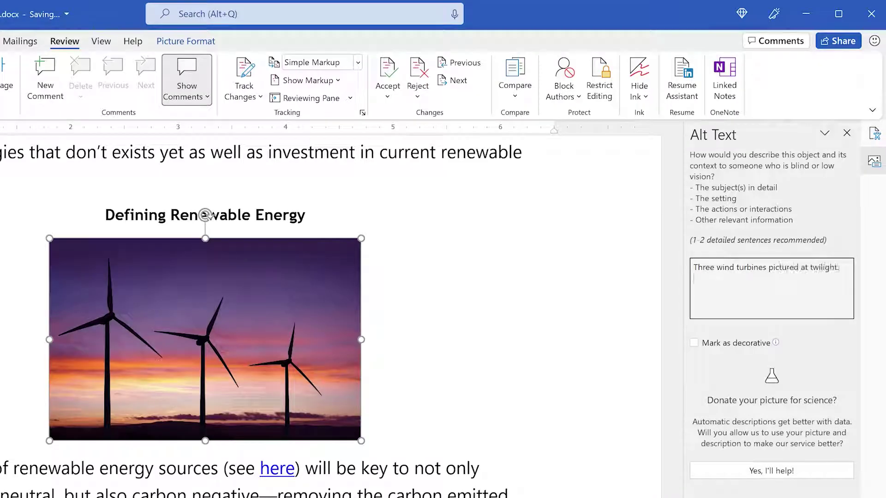
Replace Picture 3's auto-generated alt text with a pasted classroom description
click(873, 135)
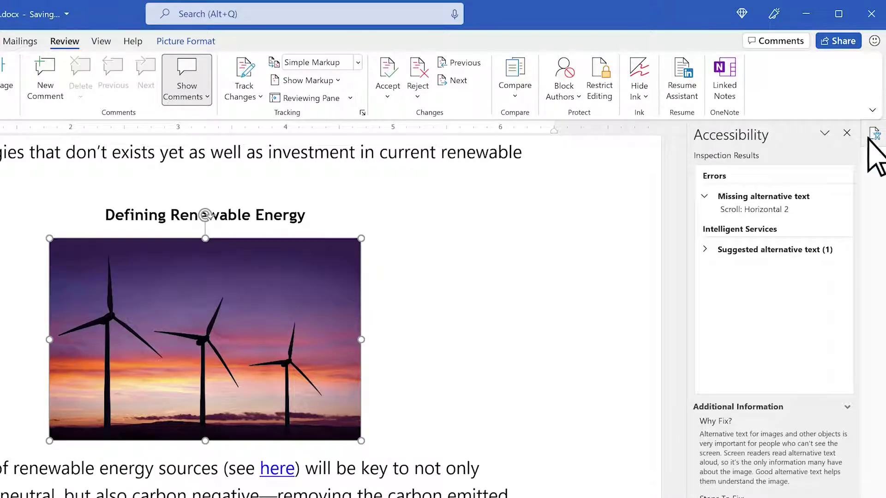
click(768, 250)
click(766, 263)
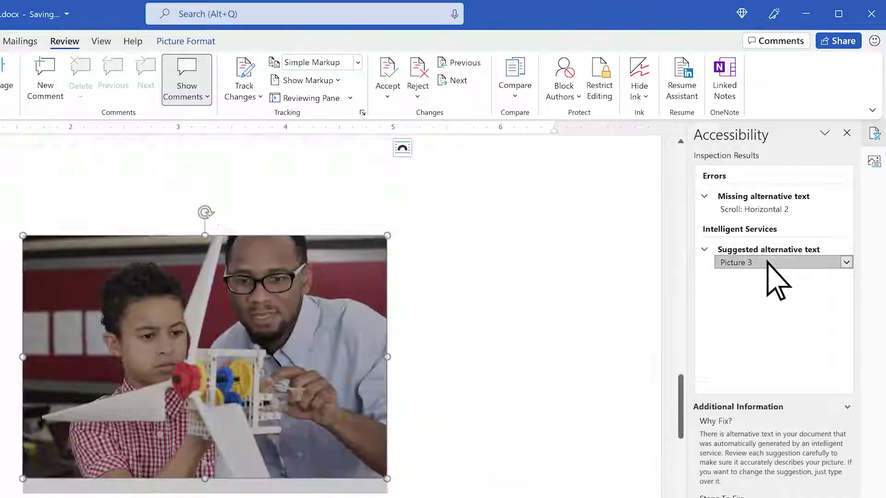
click(847, 262)
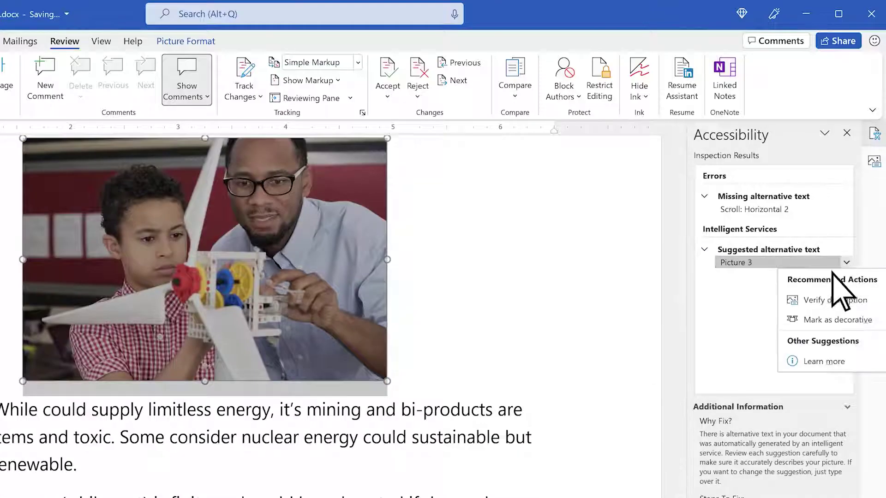
click(796, 299)
drag(758, 301, 682, 253)
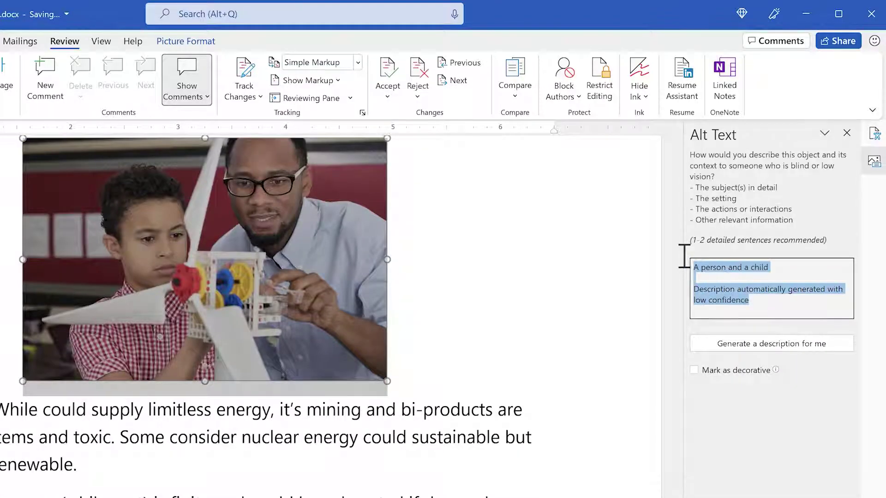
text(A middle school student is working with a model of a wind turbine in class helped by a teacher.)
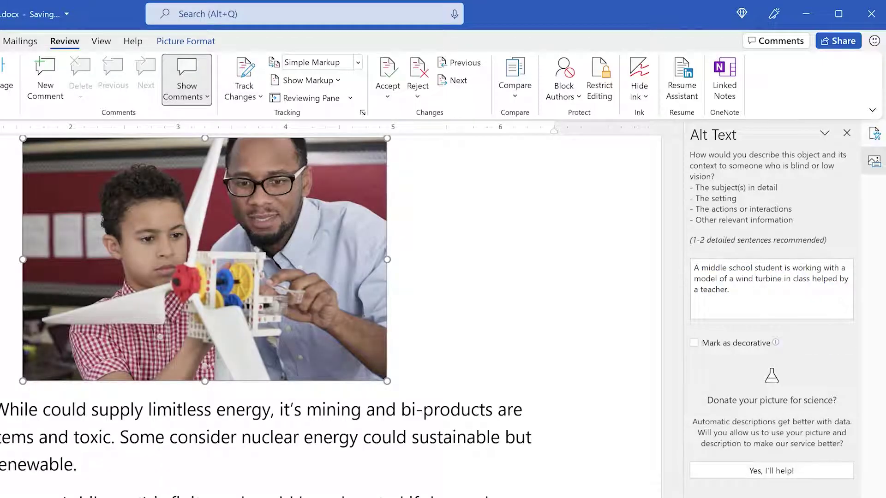
click(874, 135)
click(823, 210)
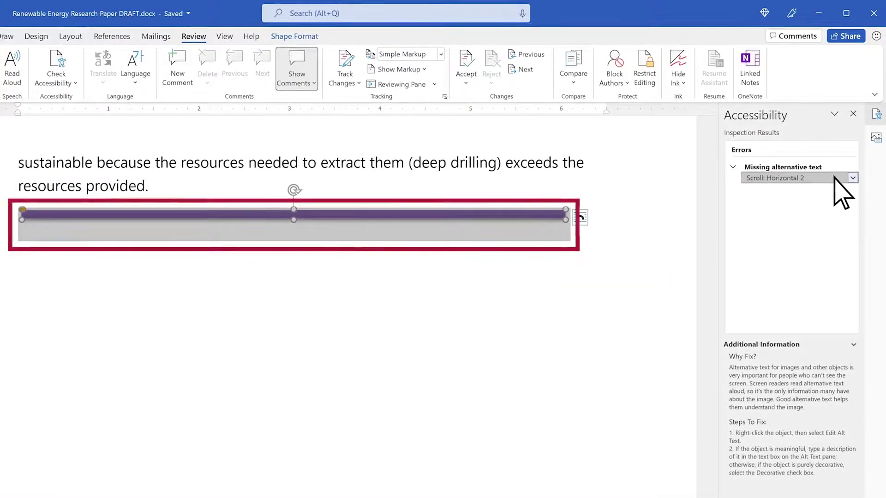
Mark the flagged horizontal line as decorative
click(853, 178)
click(810, 227)
scroll(674, 242, up, 10)
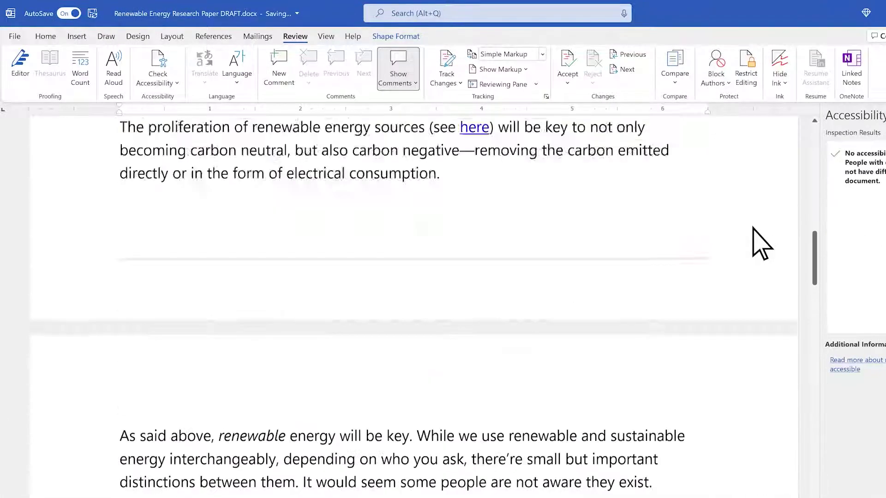
scroll(762, 242, up, 6)
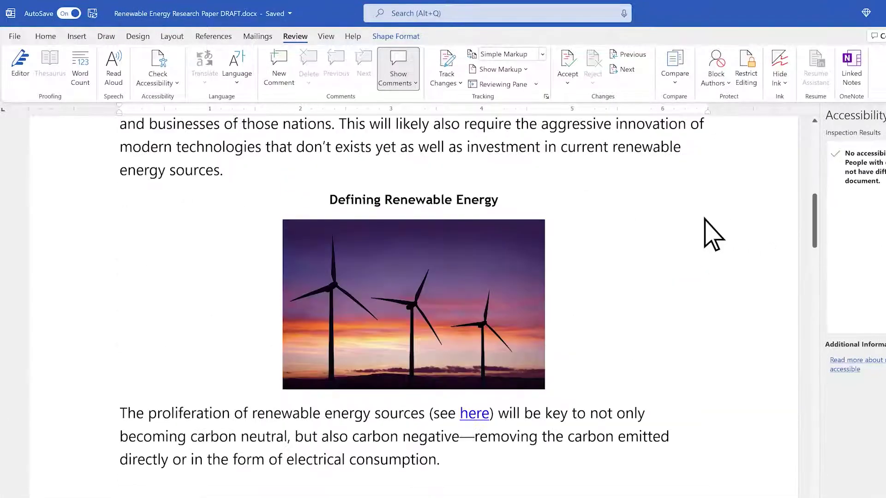
Apply Heading 2 to 'Defining Renewable Energy' and have it read aloud
triple_click(406, 201)
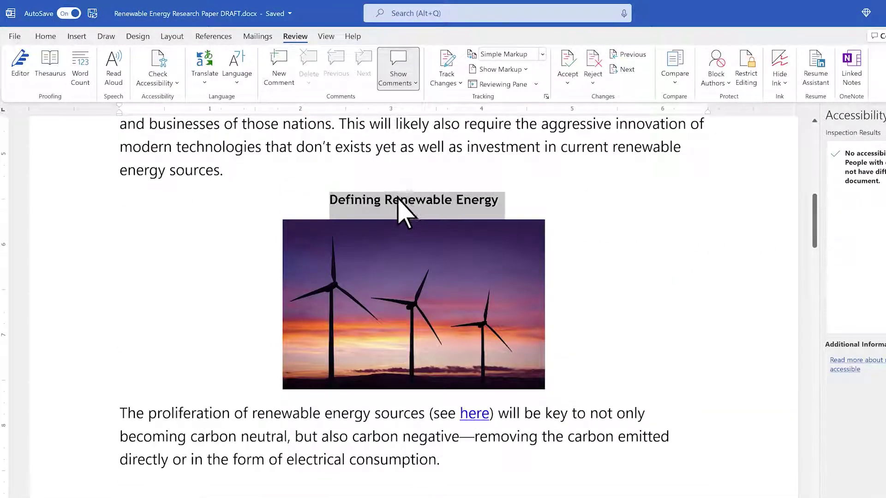
click(46, 36)
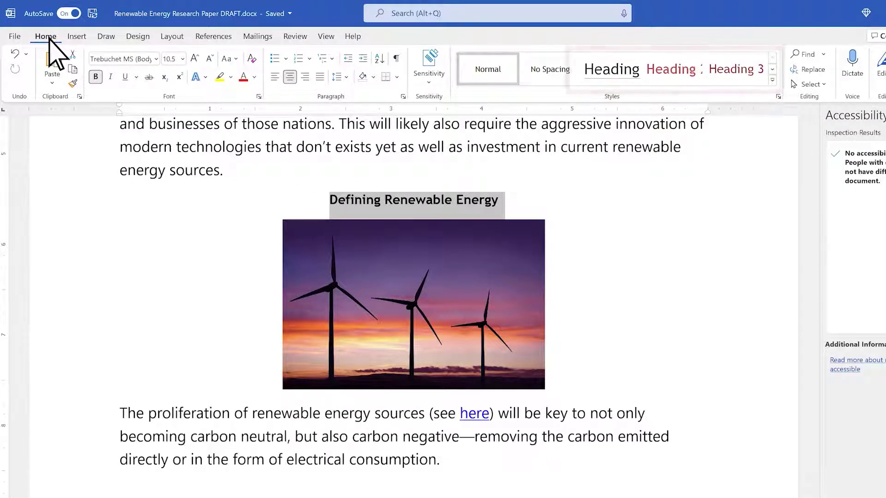
click(674, 74)
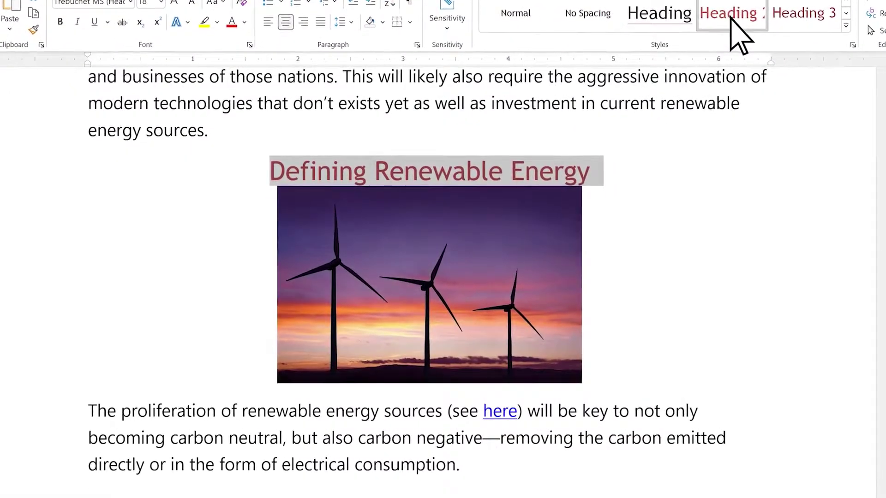
key(ctrl+alt+space)
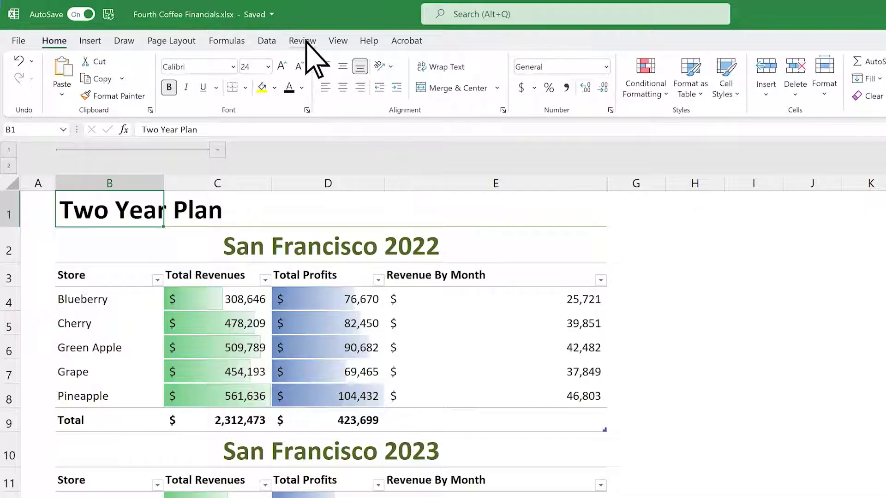
Run Excel's accessibility check and unmerge the flagged B2:E2 title cells
click(306, 41)
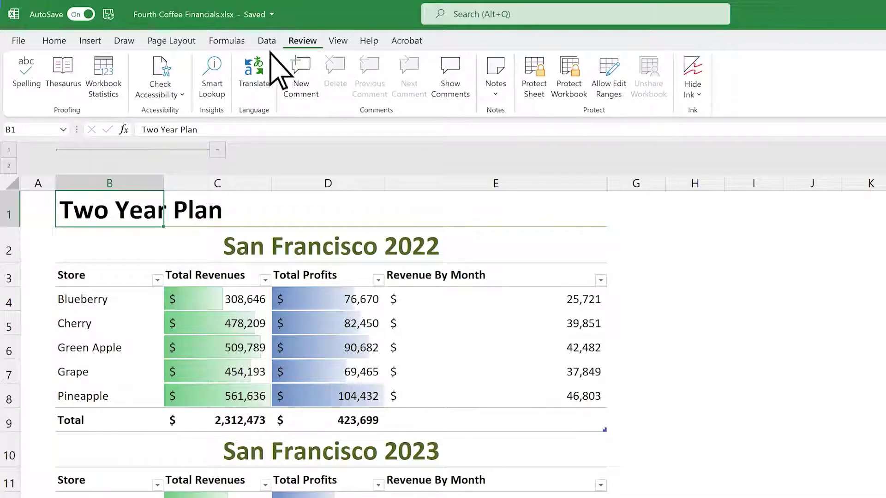
click(182, 96)
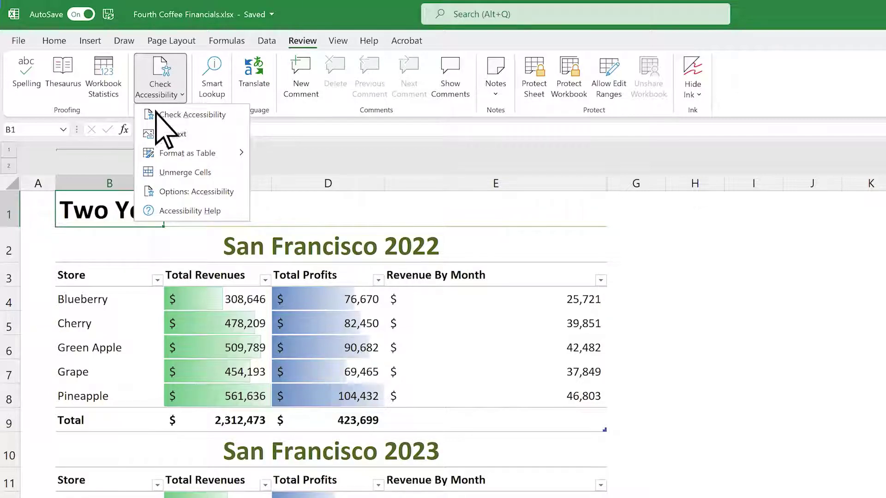
click(162, 115)
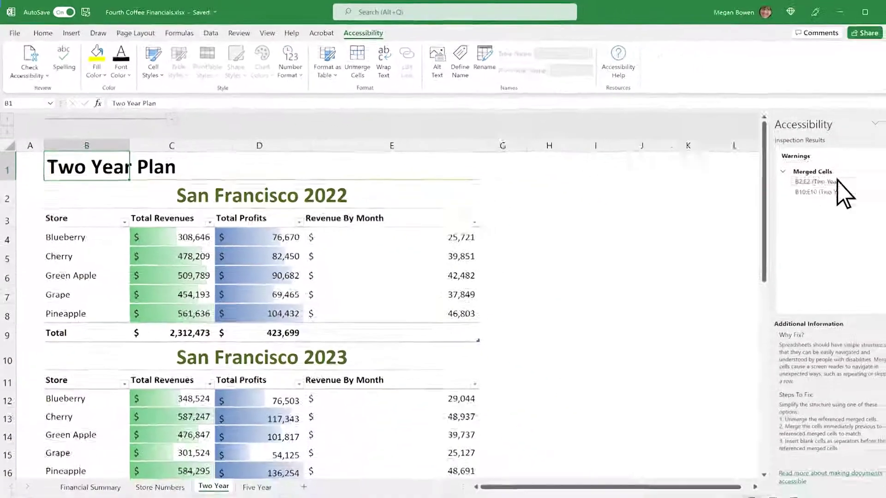
click(847, 180)
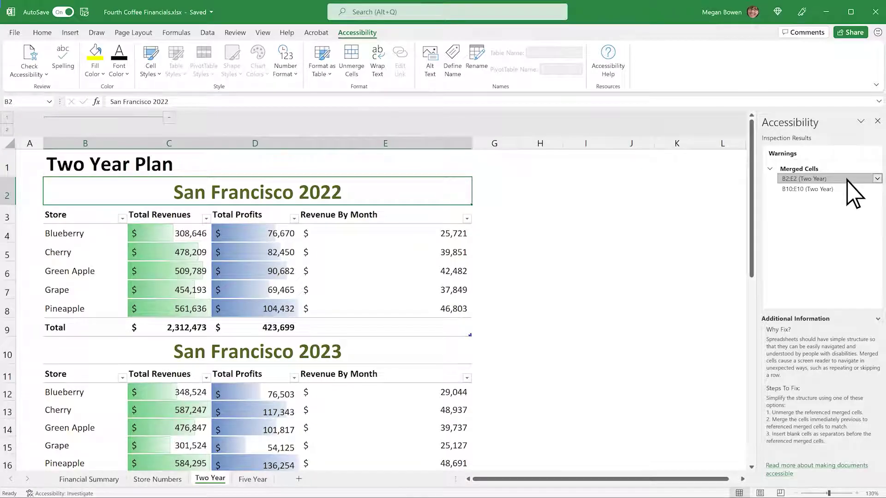
click(877, 179)
click(824, 207)
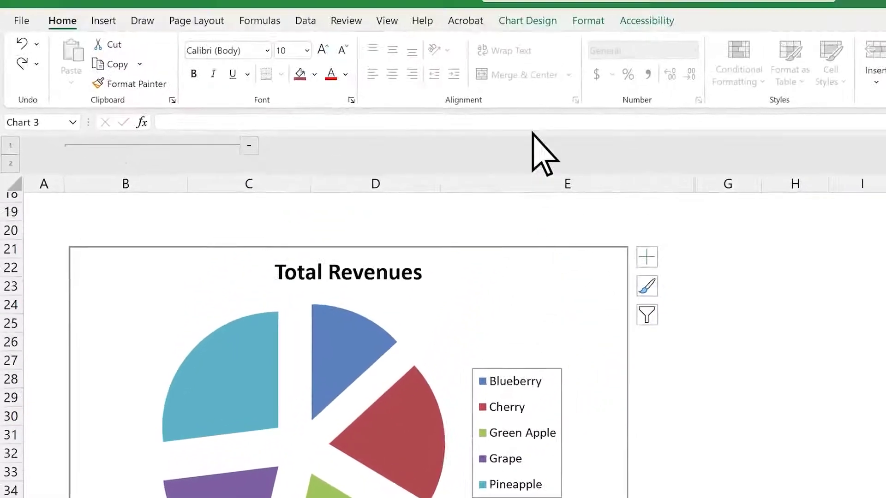
Apply Chart Style 9 to the Total Revenues pie chart
click(512, 46)
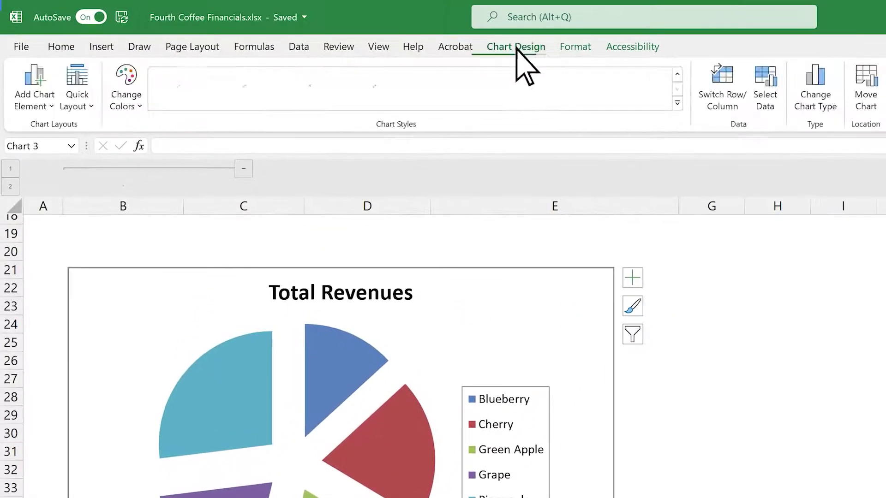
click(250, 95)
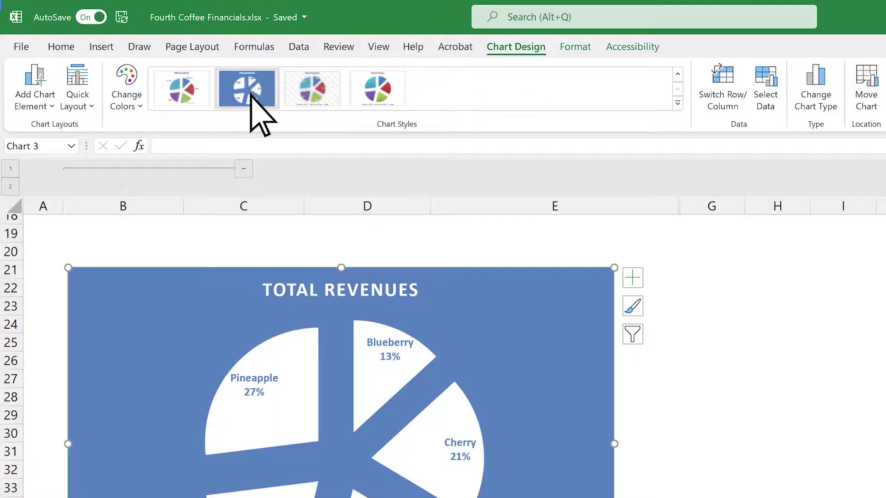
click(184, 97)
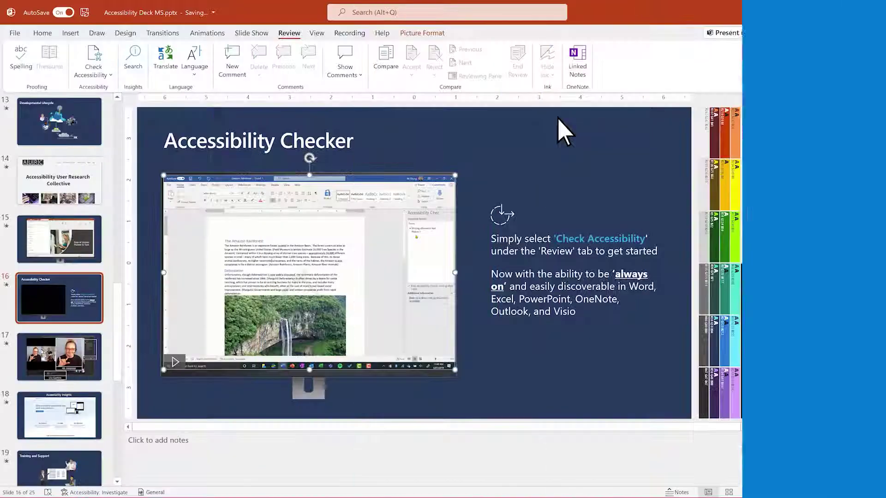
Fix slide 18's reading-order warning by moving the Accessibility Insights title first
click(107, 58)
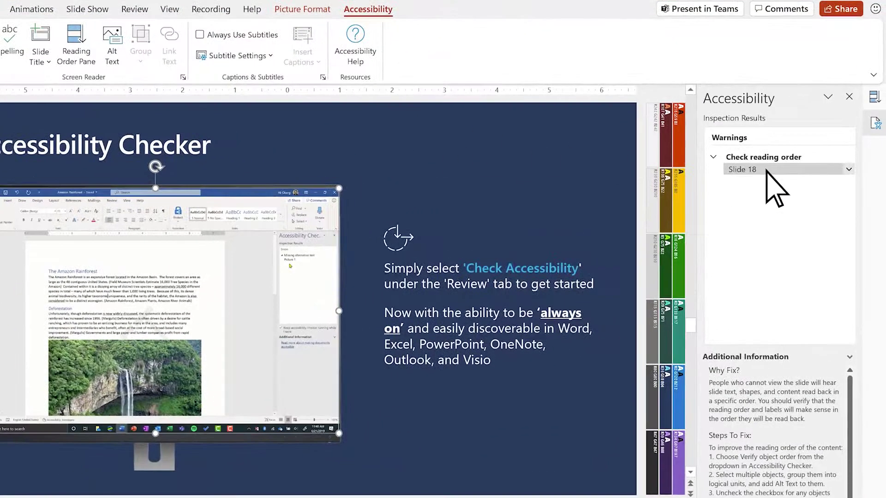
click(793, 161)
click(848, 169)
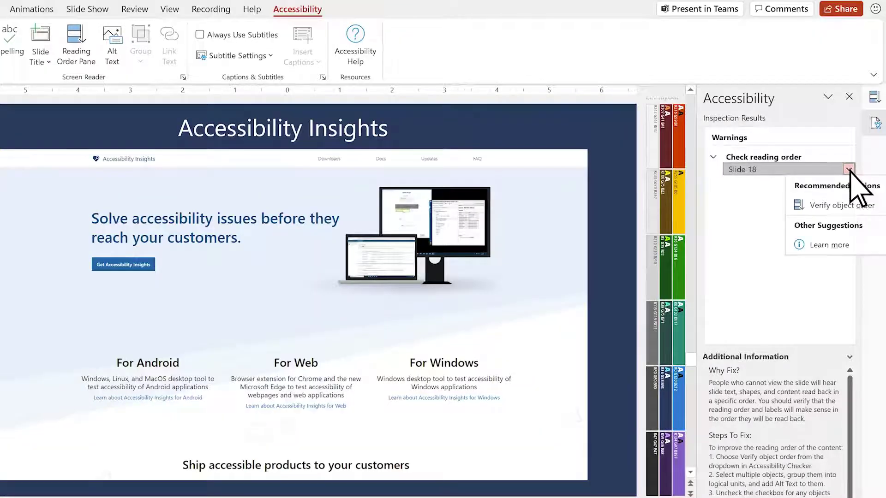
click(842, 206)
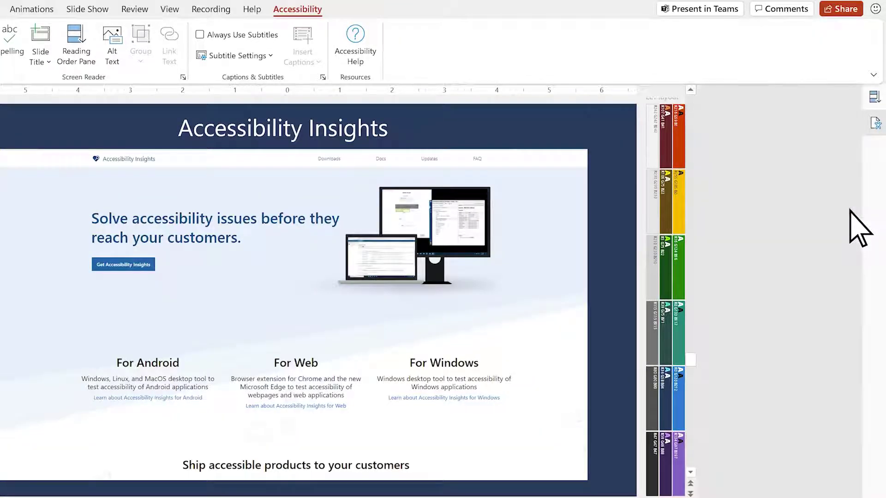
drag(793, 151, 794, 133)
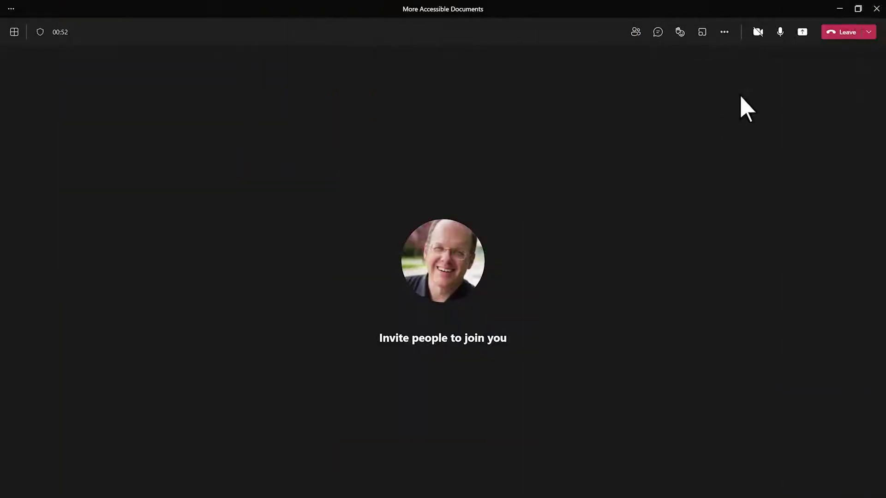
Share Accessibility Deck MS via PowerPoint Live in high contrast and jump to slide 21
click(801, 33)
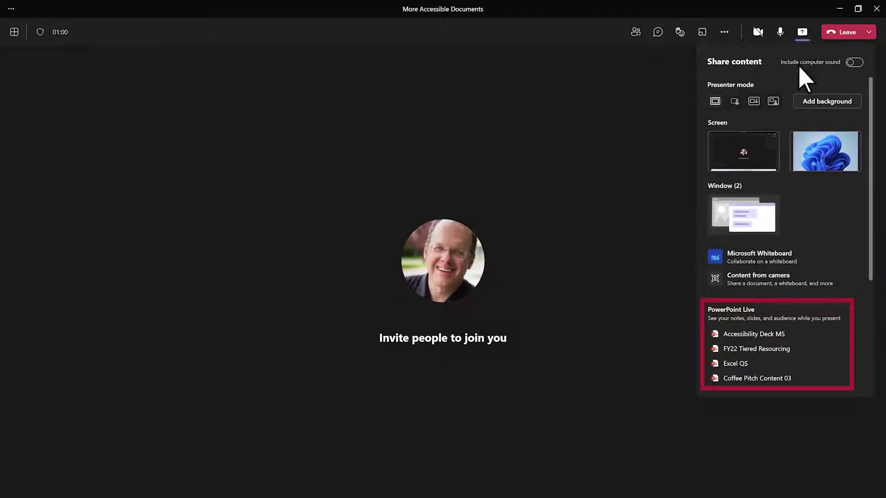
click(715, 333)
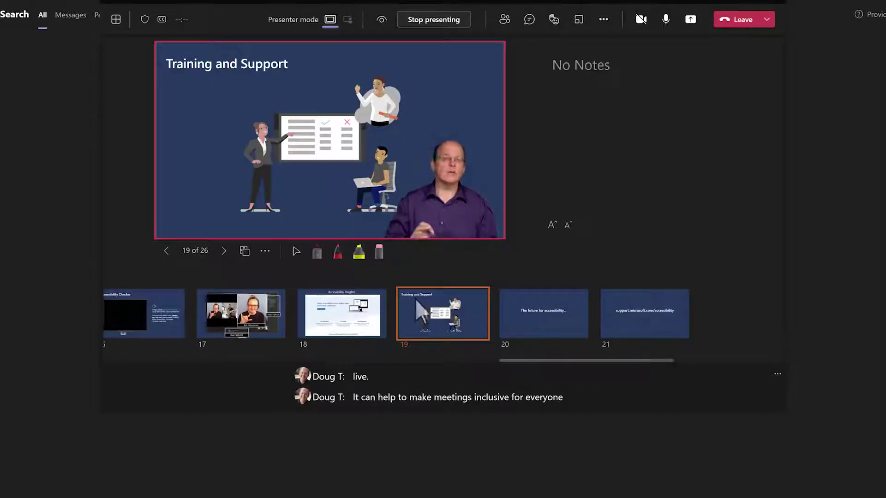
click(265, 251)
click(385, 195)
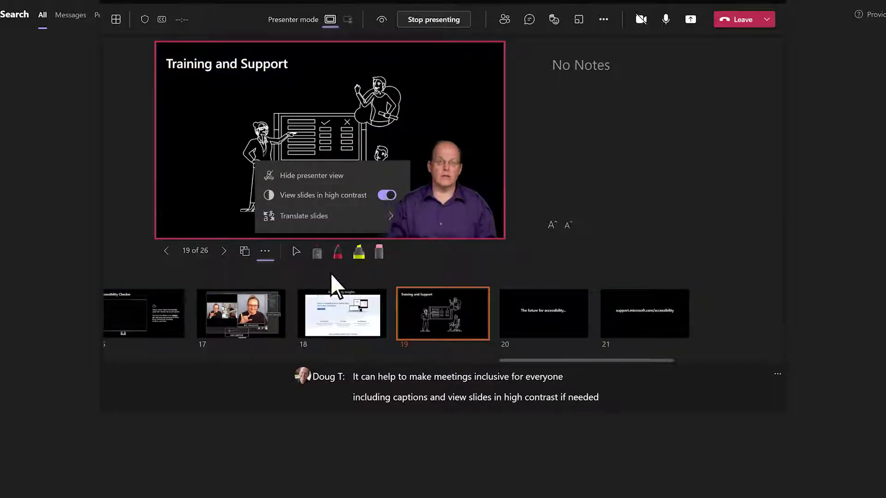
click(331, 274)
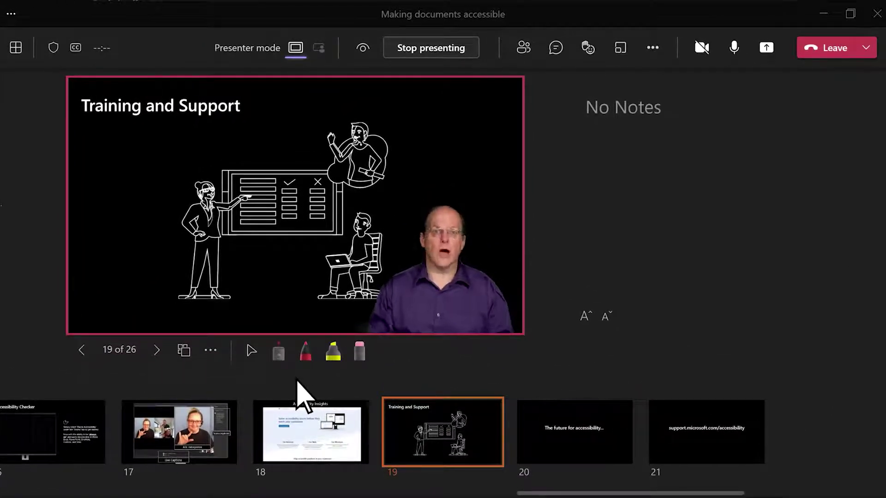
click(682, 444)
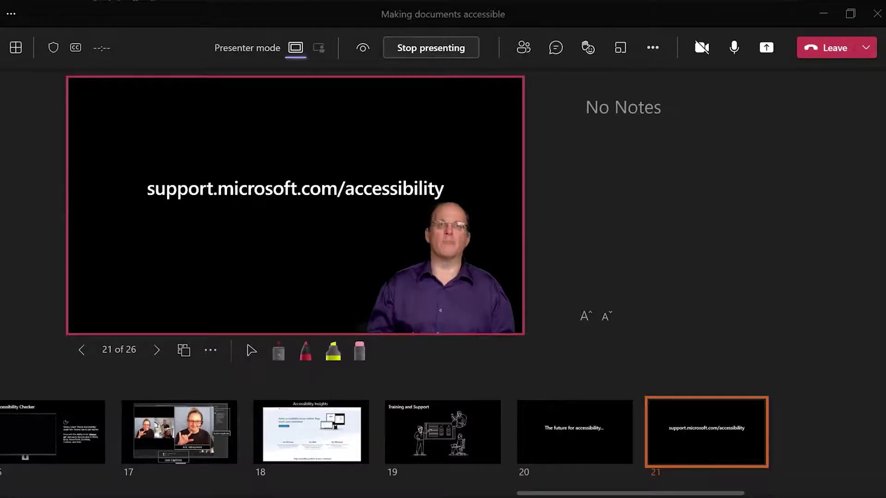